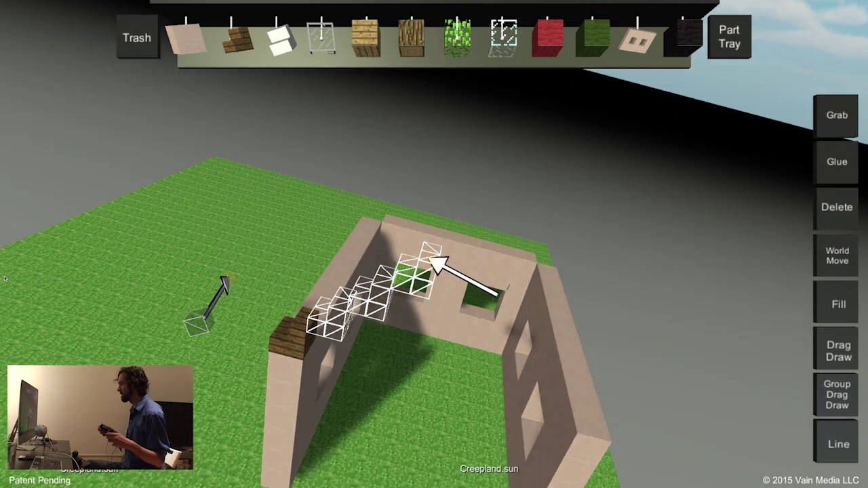
# Step: Drag-draw rows of dark spruce stairs along the tops of two opposite walls
pyautogui.moveTo(431, 260); pyautogui.dragTo(437, 273)
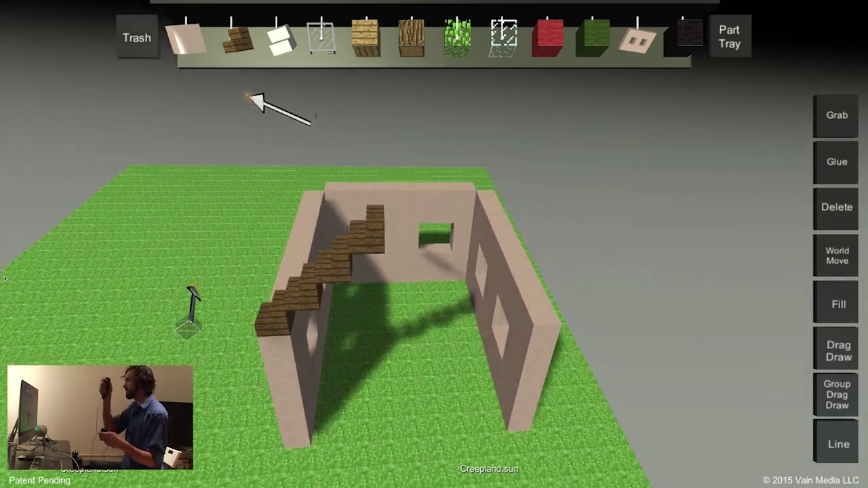
pyautogui.click(264, 37)
pyautogui.moveTo(277, 41); pyautogui.dragTo(272, 112)
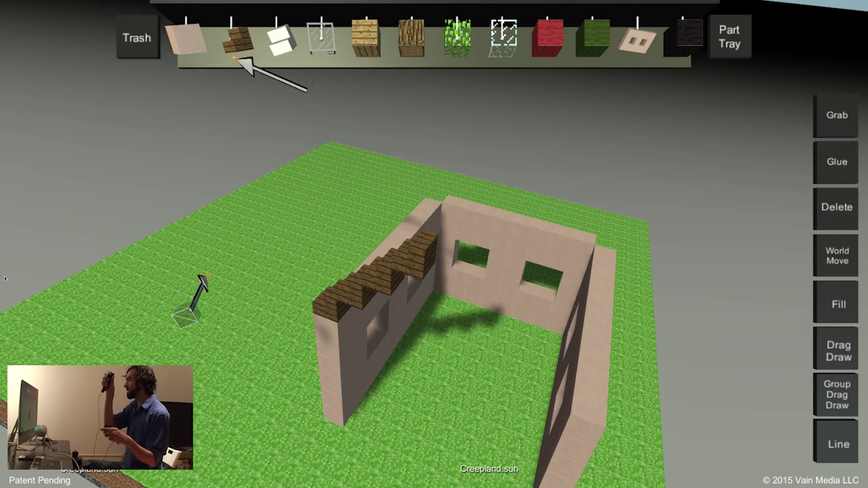
pyautogui.moveTo(252, 63)
pyautogui.mouseDown()
pyautogui.moveTo(494, 213)
pyautogui.moveTo(490, 251)
pyautogui.moveTo(566, 288)
pyautogui.mouseUp()
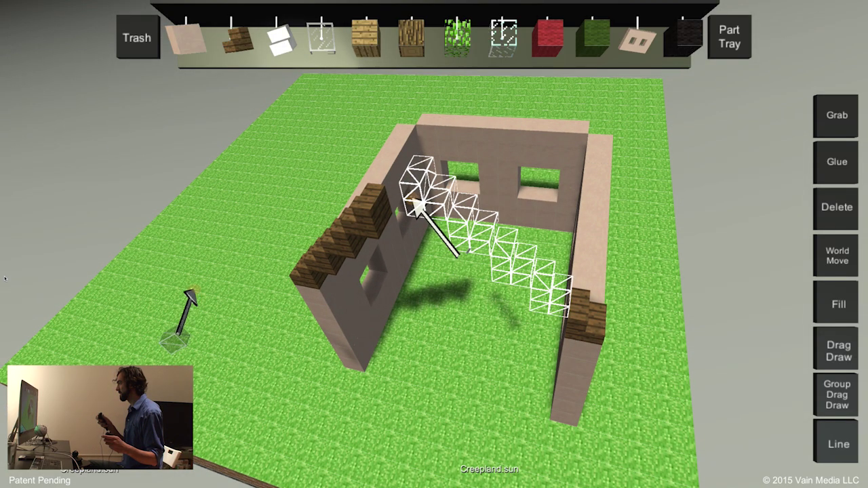
pyautogui.moveTo(415, 202); pyautogui.dragTo(454, 233)
pyautogui.write('minecraft')
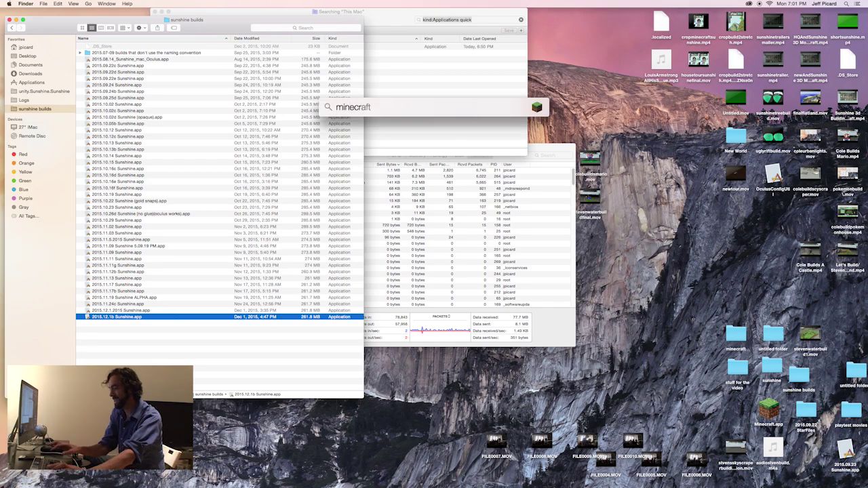
# Step: Launch the Minecraft Launcher from the Spotlight search and hit Play to start Minecraft 1.8.8
pyautogui.press('Return')
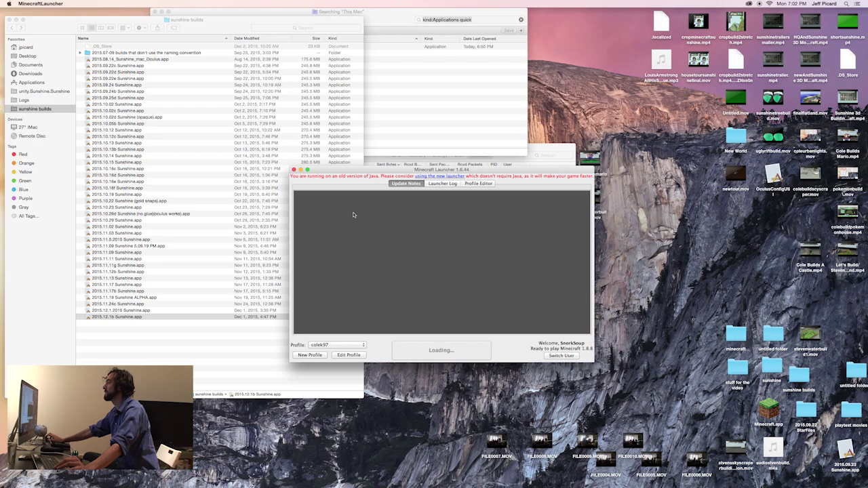
pyautogui.click(440, 176)
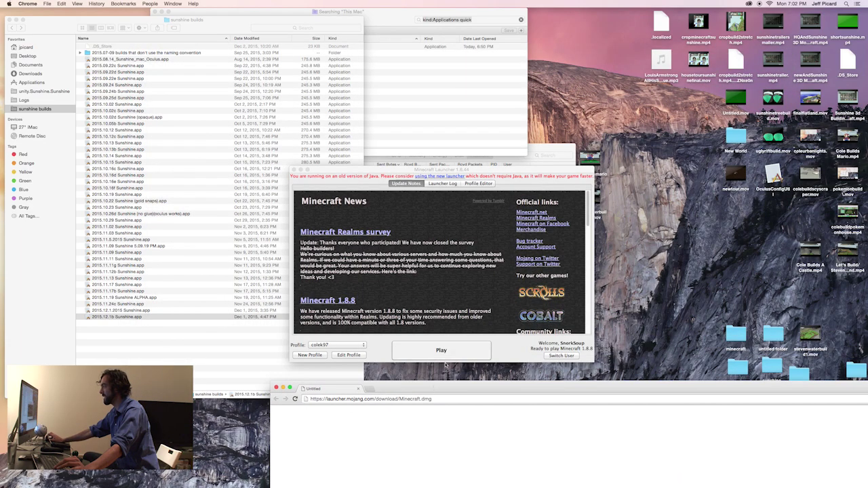
pyautogui.click(441, 350)
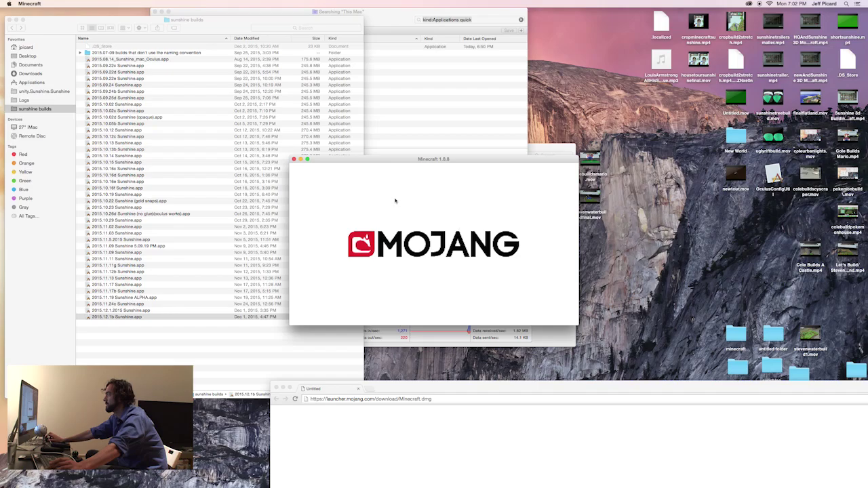
# Step: Maximize the Minecraft window and load the Creepland singleplayer world
pyautogui.click(308, 159)
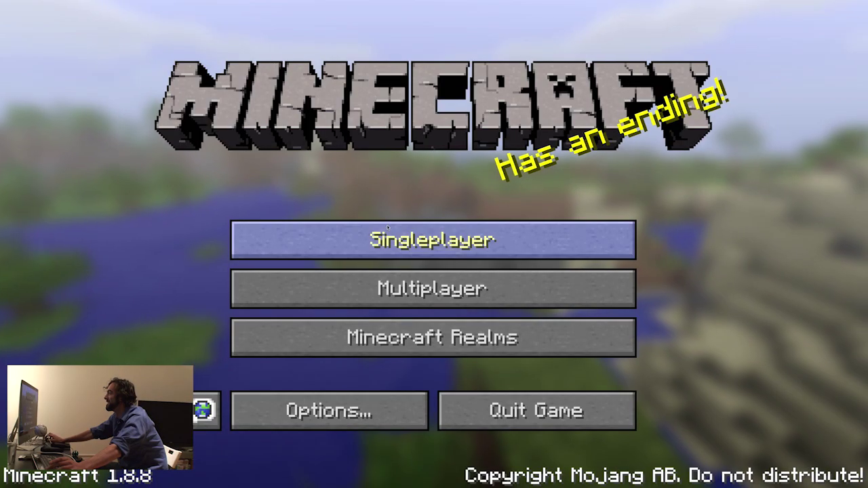
pyautogui.click(387, 231)
pyautogui.click(324, 117)
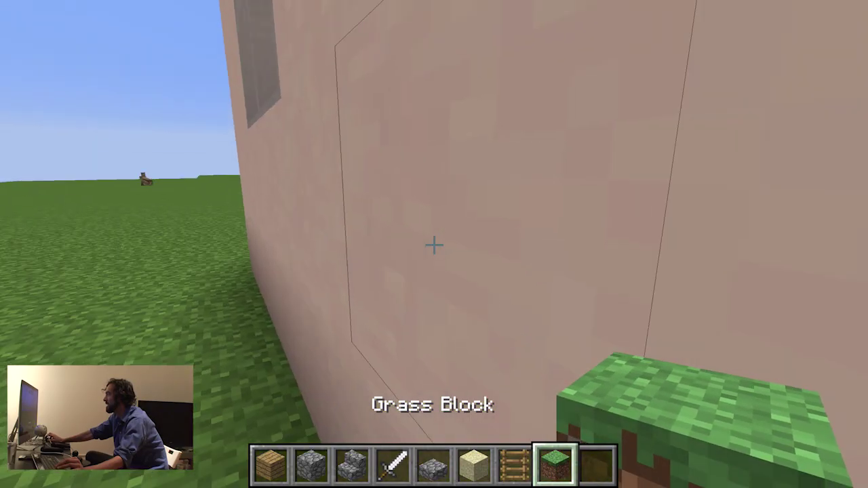
# Step: Walk up the front steps into the pink house and break a floor grass block with an empty hand
pyautogui.press('s')
pyautogui.press('s')
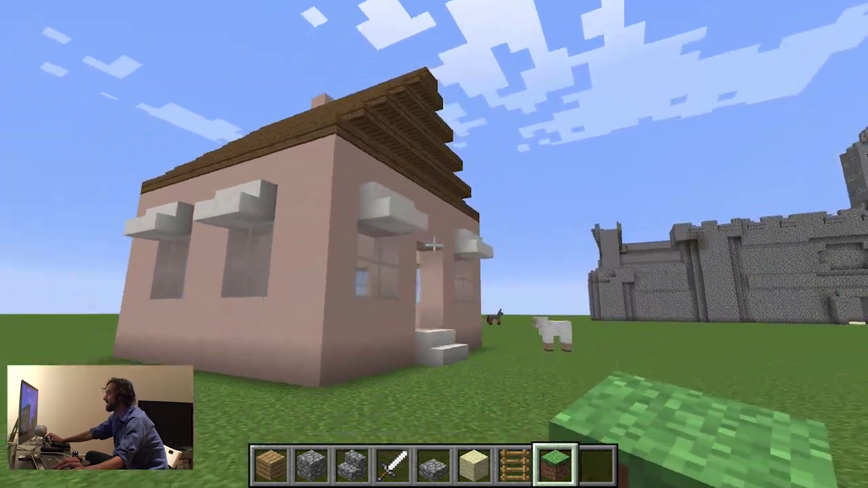
pyautogui.press('w')
pyautogui.press('w')
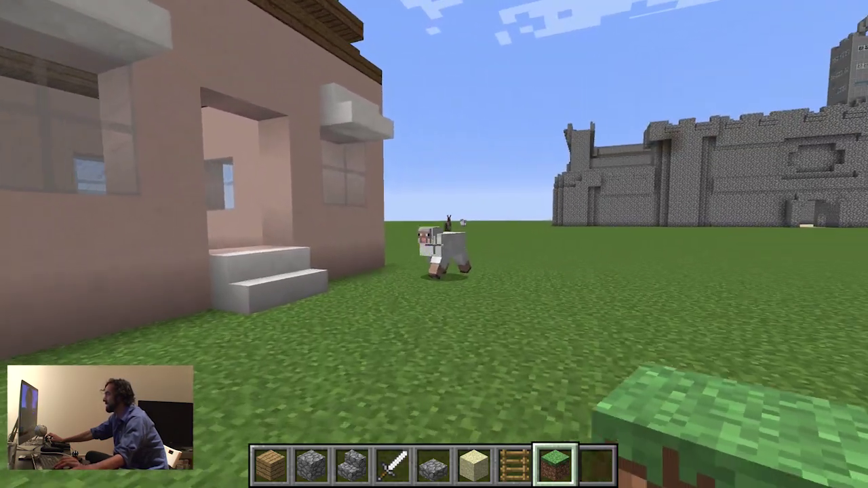
pyautogui.press('w')
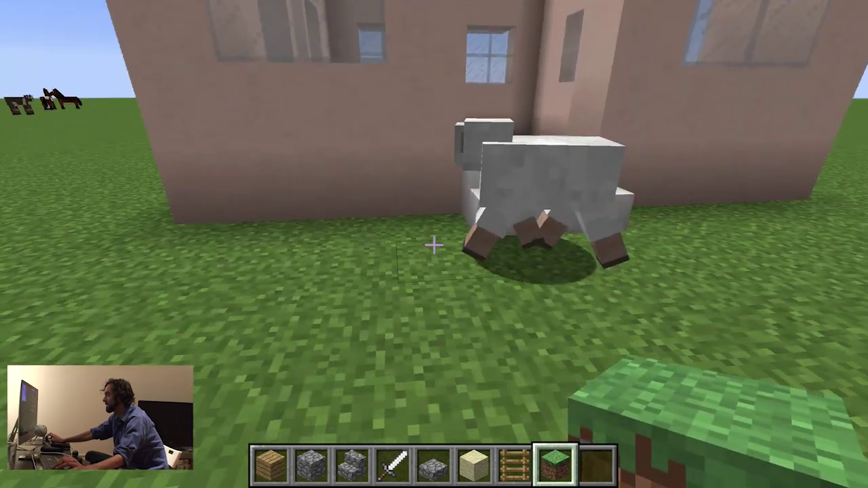
pyautogui.press('w')
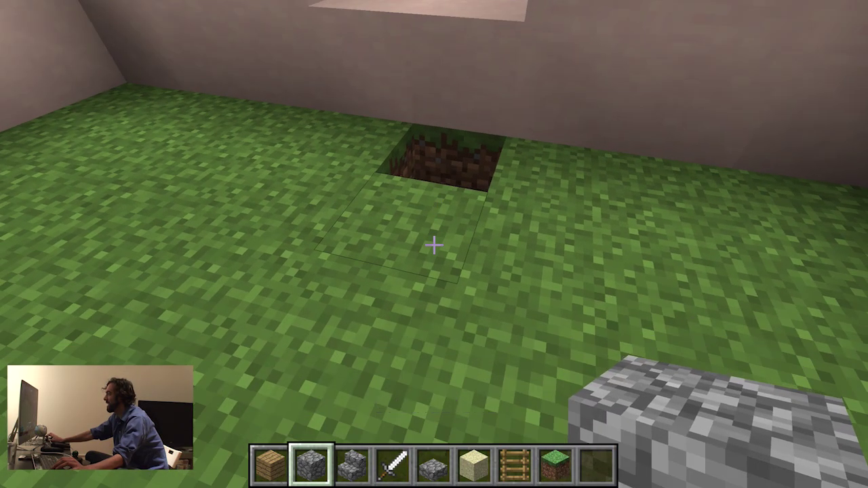
pyautogui.press('9')
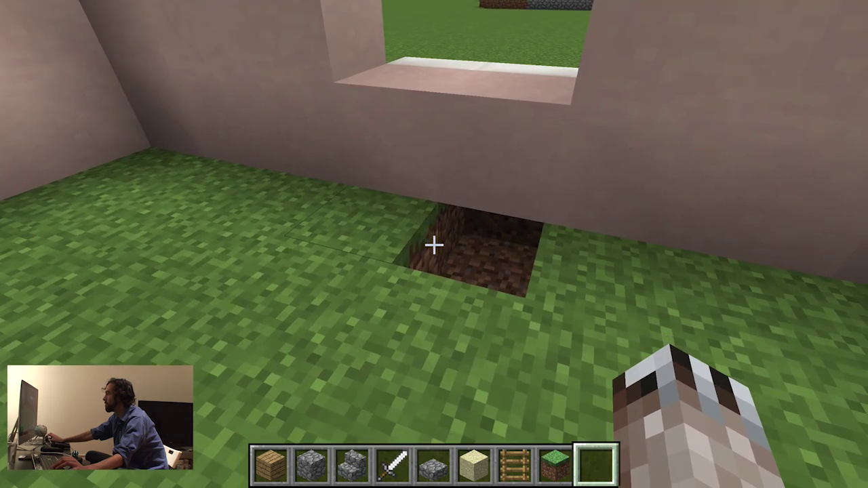
pyautogui.click(433, 246)
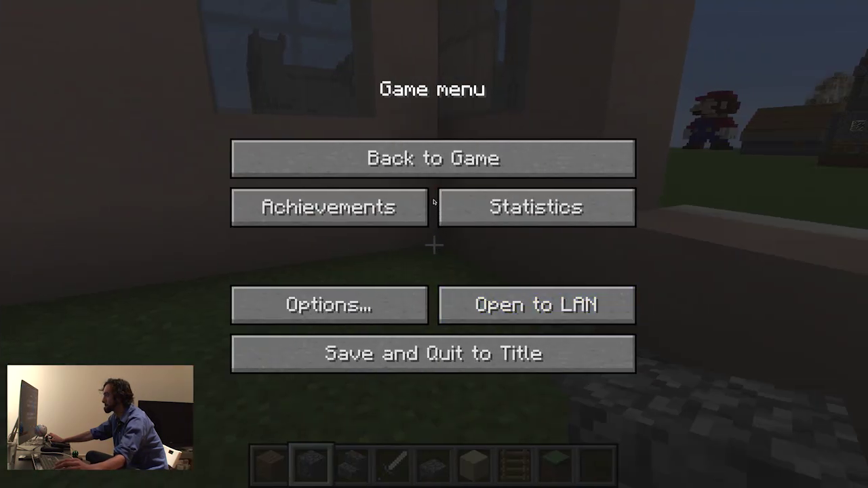
# Step: Resume play, place two cobblestone blocks along the inside wall, then break one back out
pyautogui.click(434, 166)
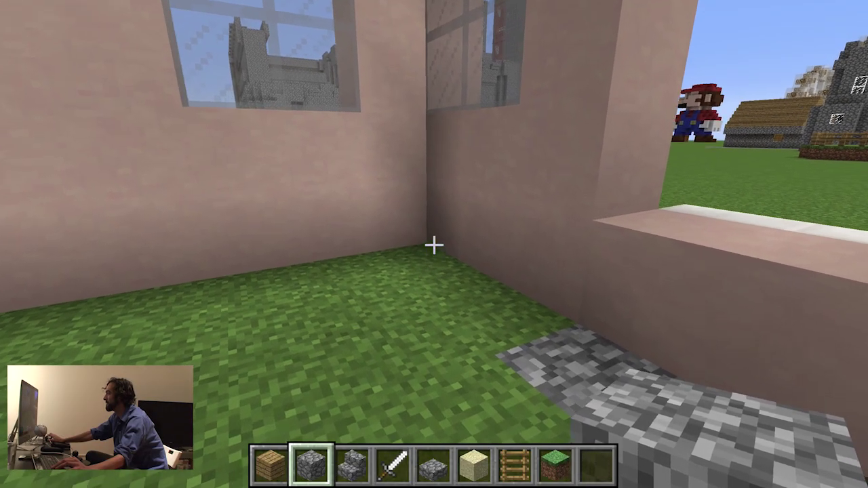
pyautogui.rightClick(434, 246)
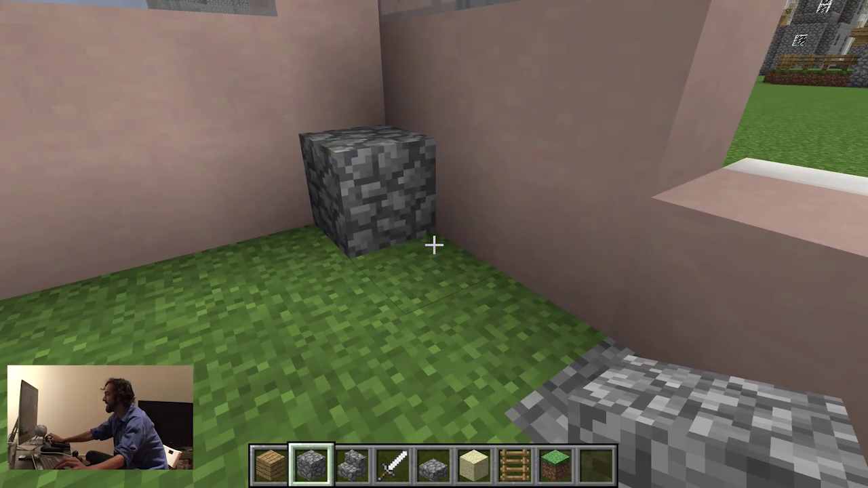
pyautogui.rightClick(434, 245)
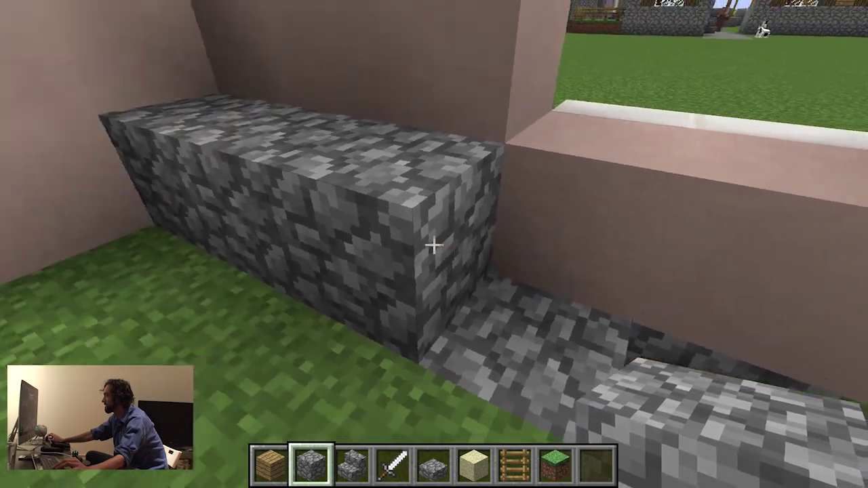
pyautogui.click(434, 245)
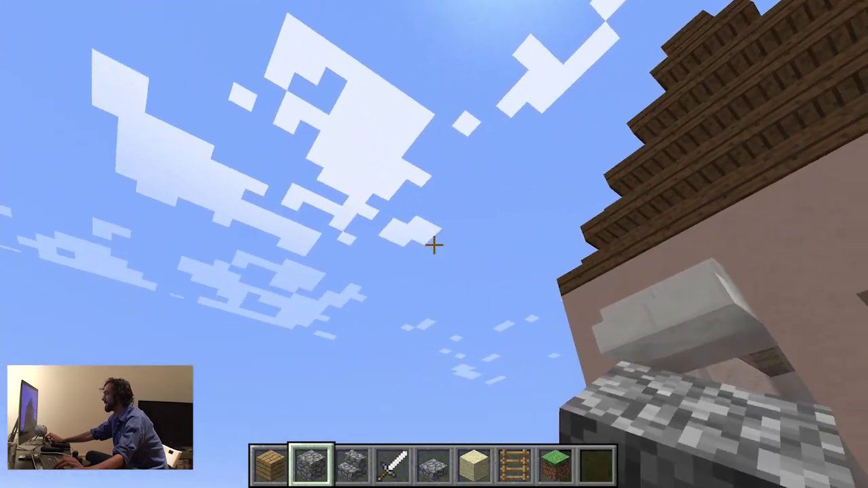
# Step: Fly up above the house to look down on its spruce roof and chimney
pyautogui.press('space')
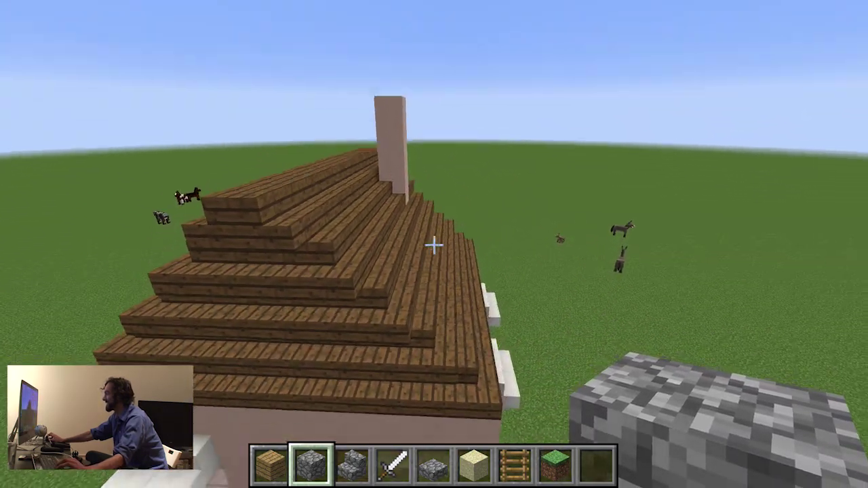